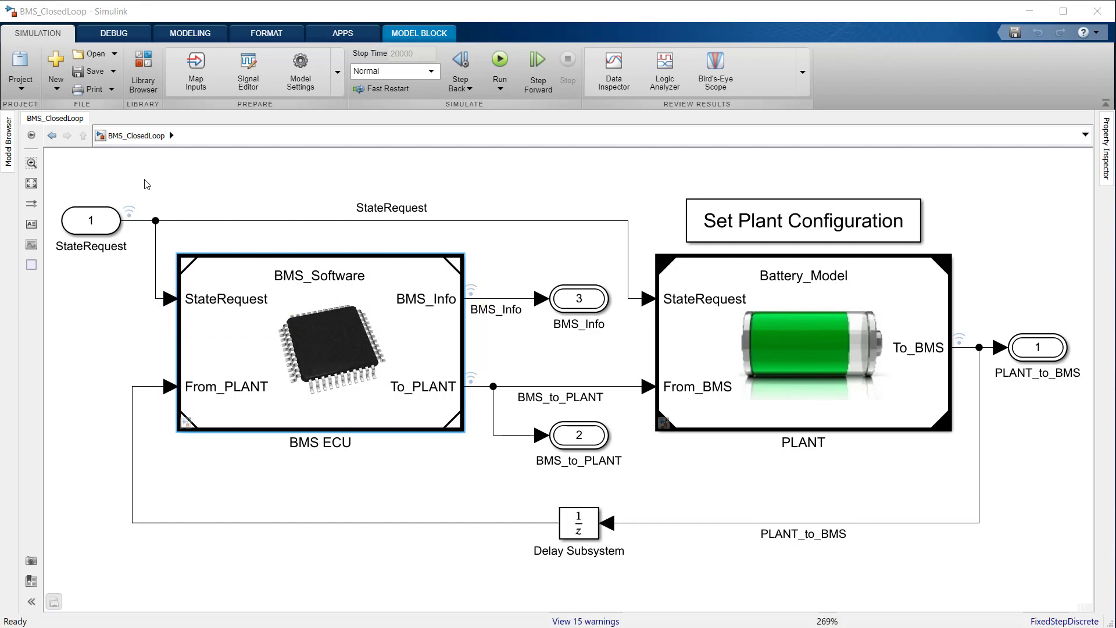
- Select the BMS ECU subsystem block in the closed-loop model
left_click(264, 303)
double_click(263, 303)
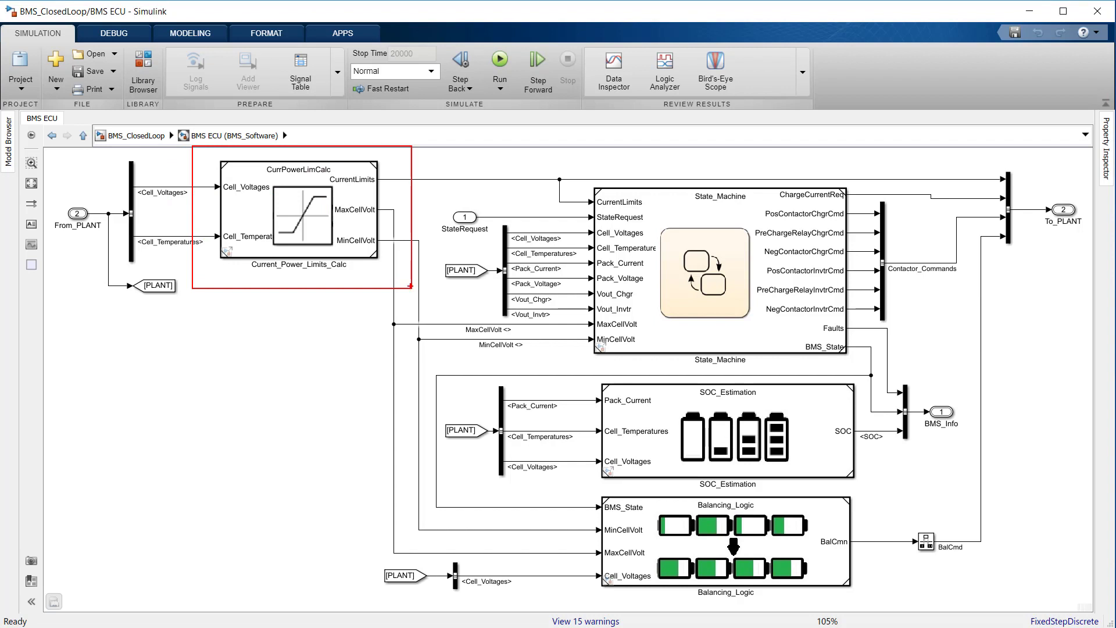
left_click(233, 213)
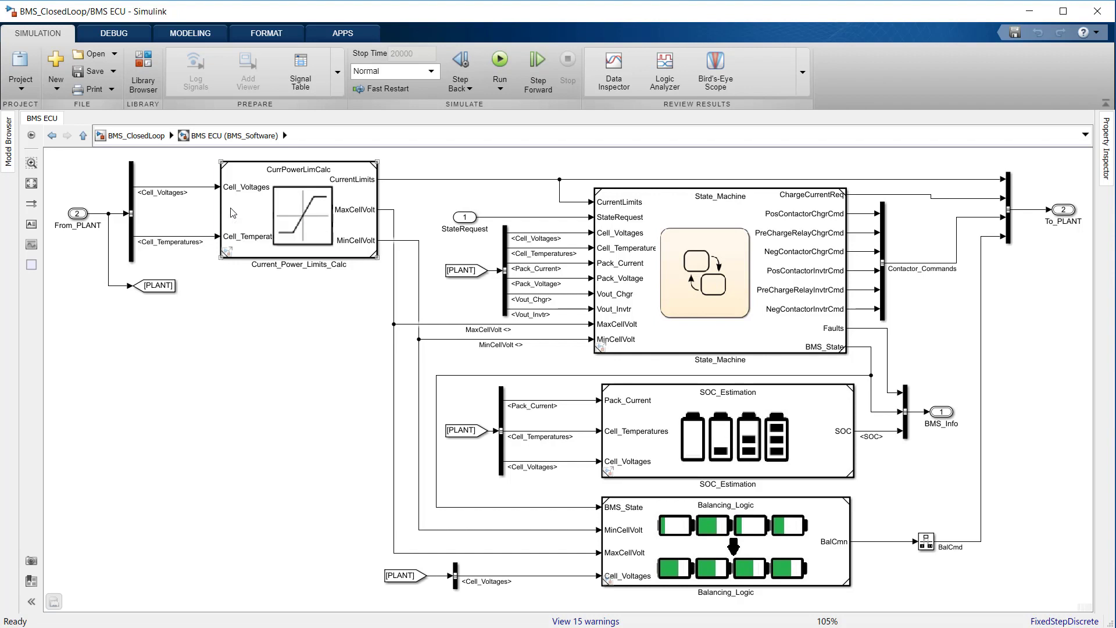
- Open Current_Power_Limits_Calc to view its four temperature lookup tables and limit signals
double_click(232, 213)
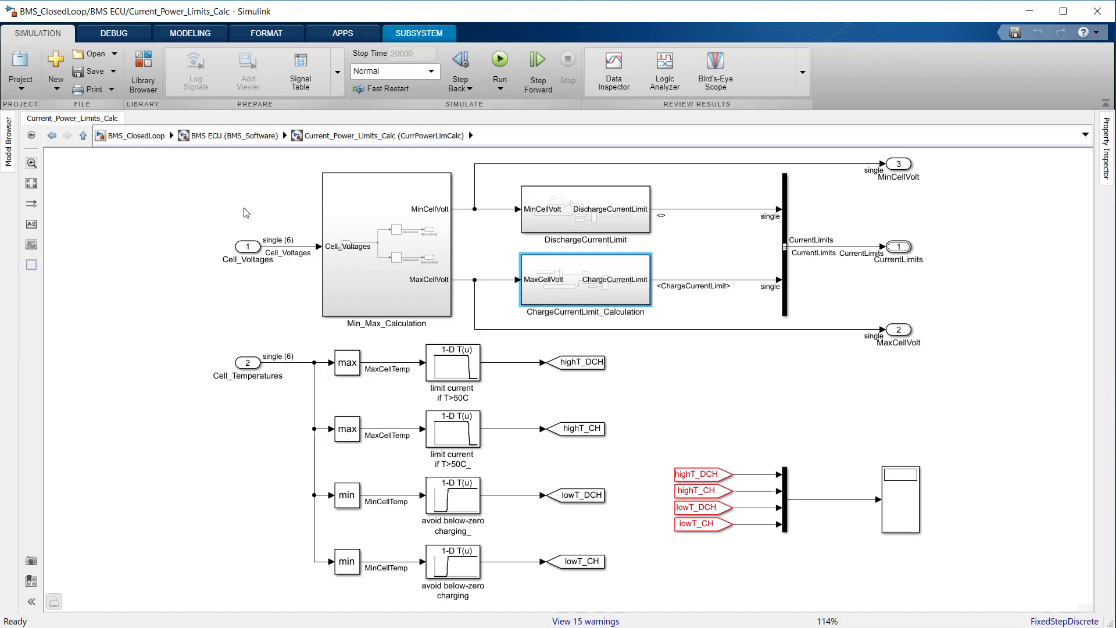
- Open DischargeCurrentLimit and highlight its divide block with an annotation rectangle
double_click(596, 216)
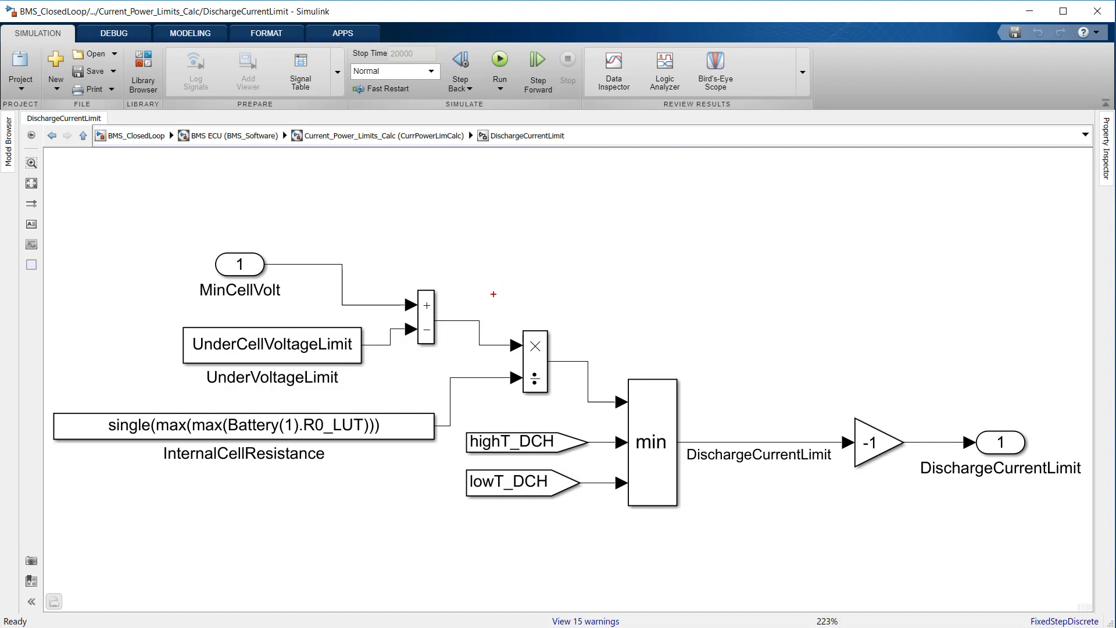
left_click_drag(490, 298, 568, 413)
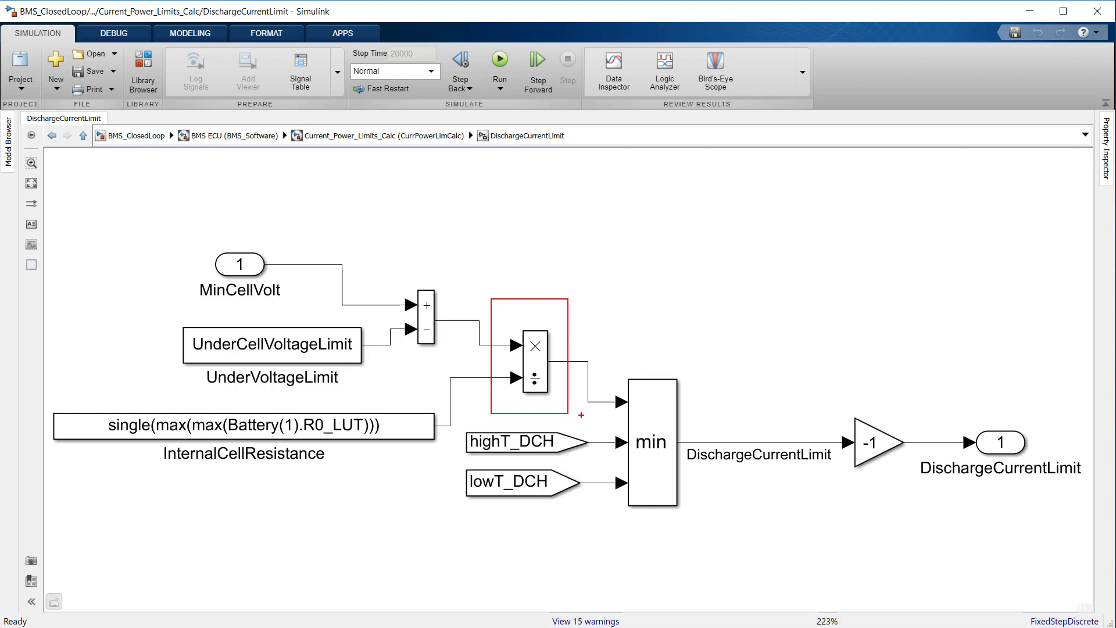
key("Escape")
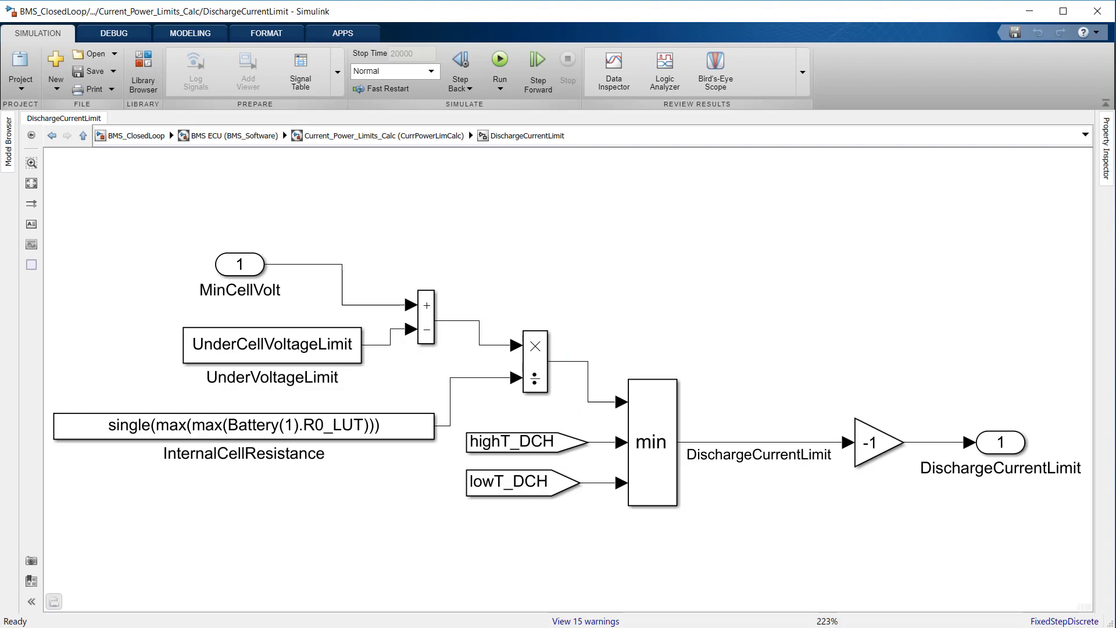
- Return to Current_Power_Limits_Calc and highlight the lookup tables with an annotation rectangle
key("Escape")
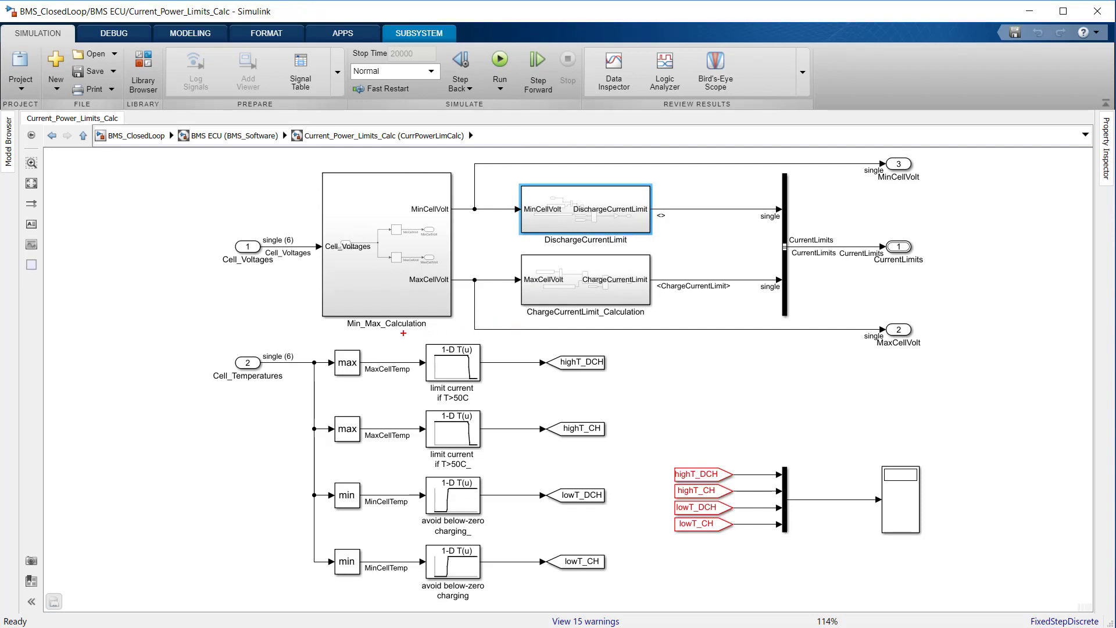
left_click_drag(403, 333, 512, 606)
- Reopen DischargeCurrentLimit and outline its min block with an annotation rectangle
double_click(570, 203)
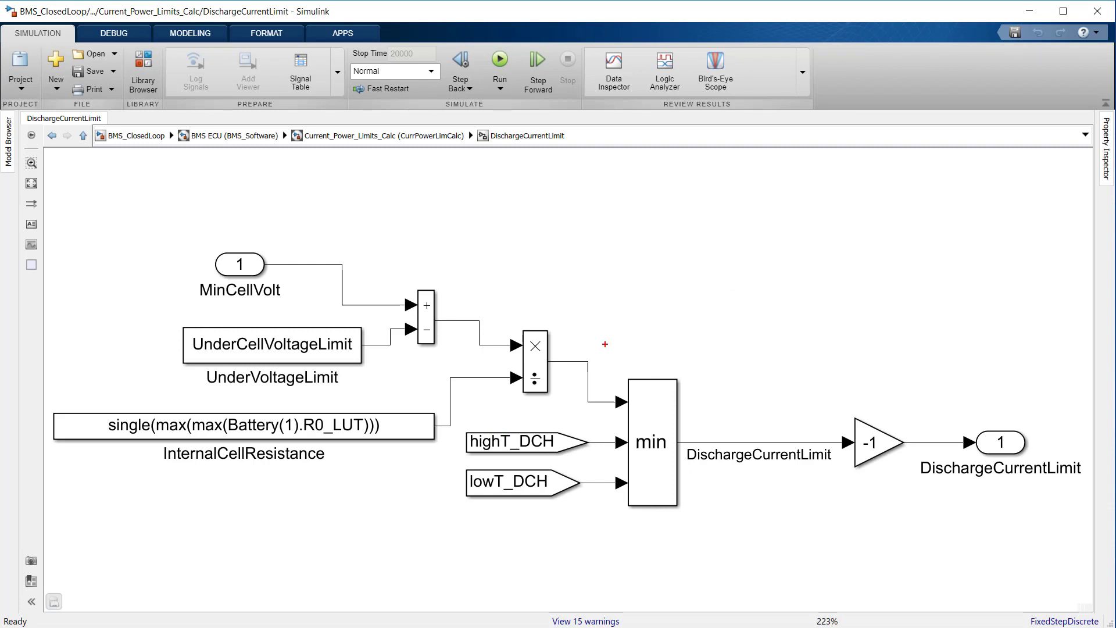
left_click_drag(605, 344, 701, 533)
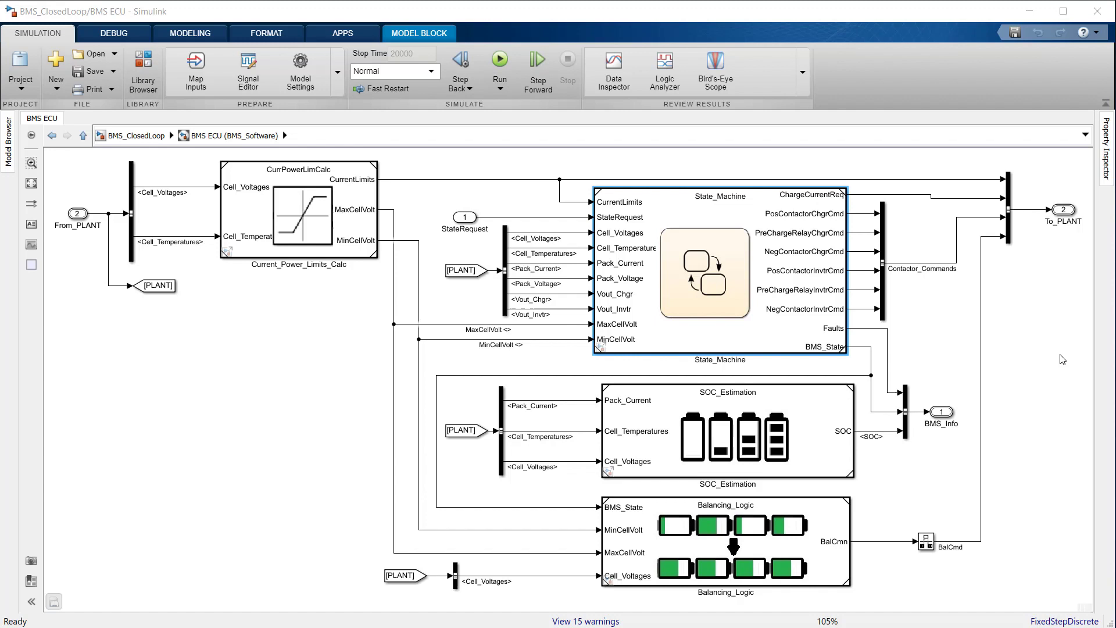
- Open the State_Machine subsystem from the BMS ECU diagram
double_click(735, 262)
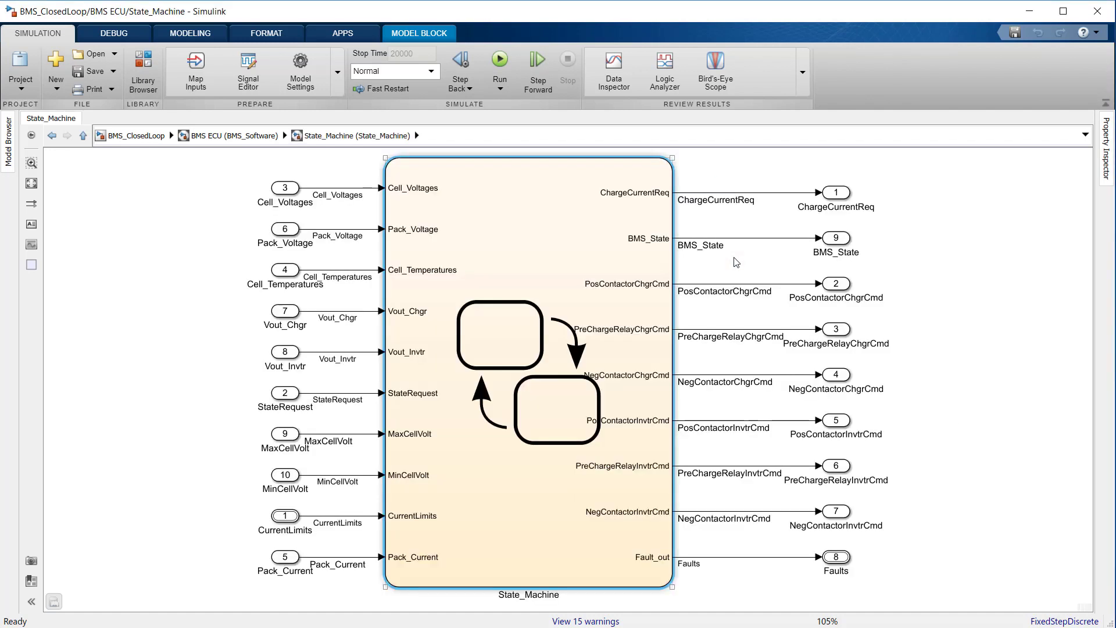
- Open the State_Machine chart block to reveal its main, fault and contactor states
left_click(591, 255)
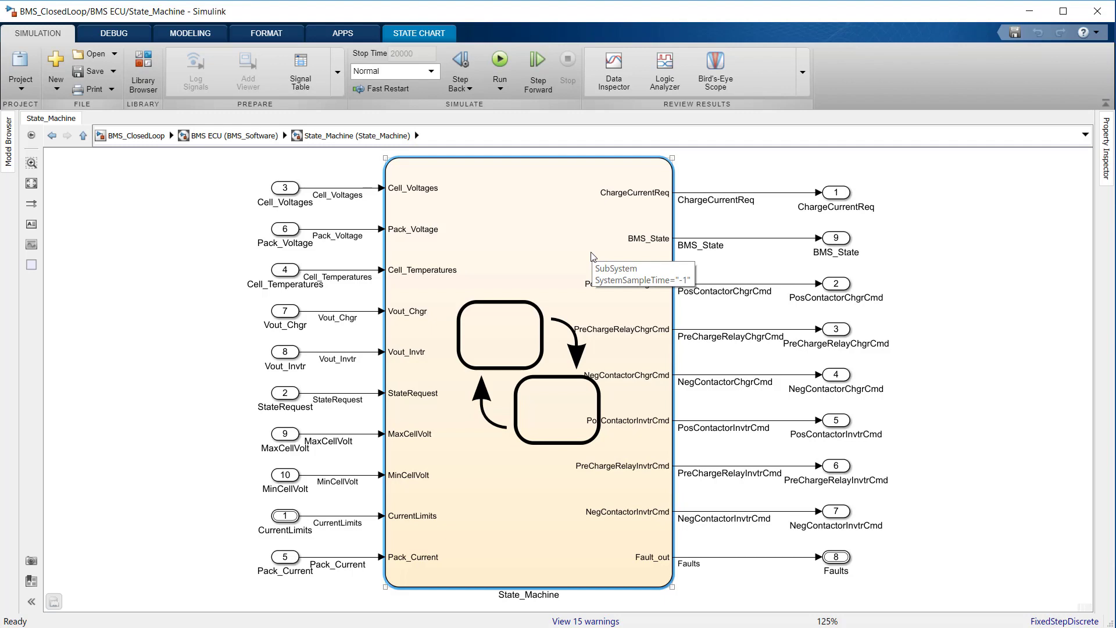
double_click(592, 254)
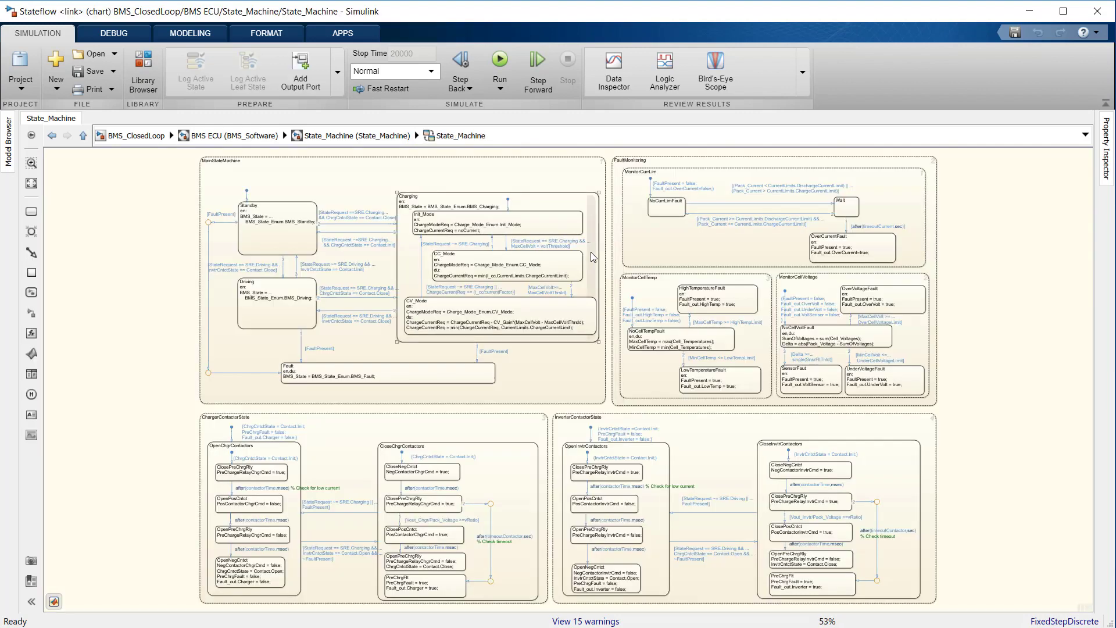
- Select MainStateMachine and zoom from 53% to 100% to read its states
left_click(256, 154)
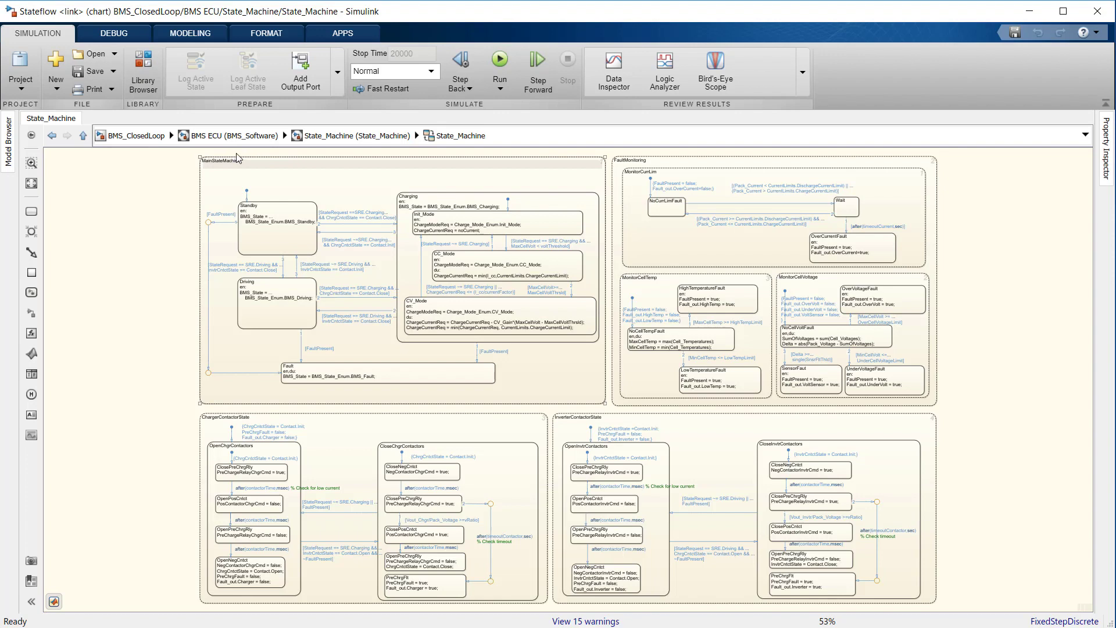
scroll(205, 155, "up", 1)
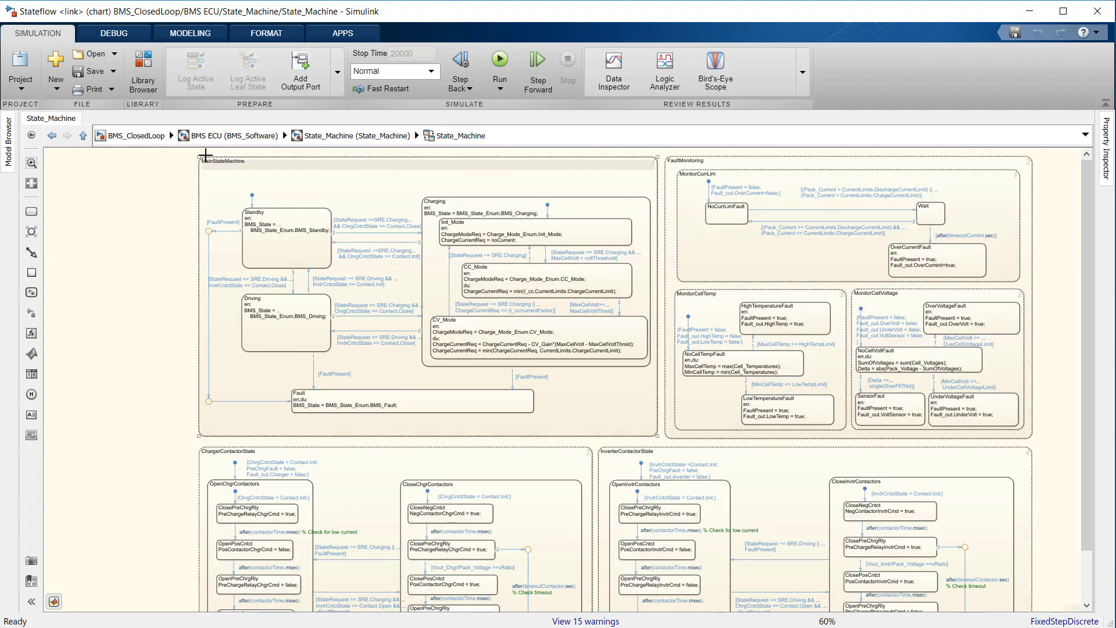
scroll(205, 155, "up", 2)
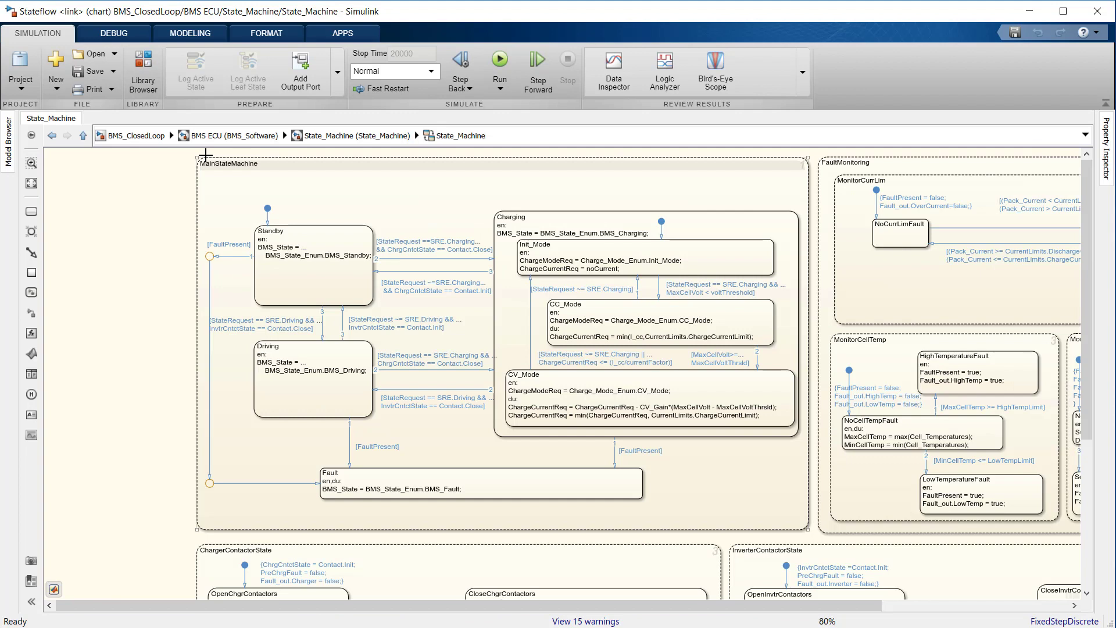
scroll(205, 155, "up", 1)
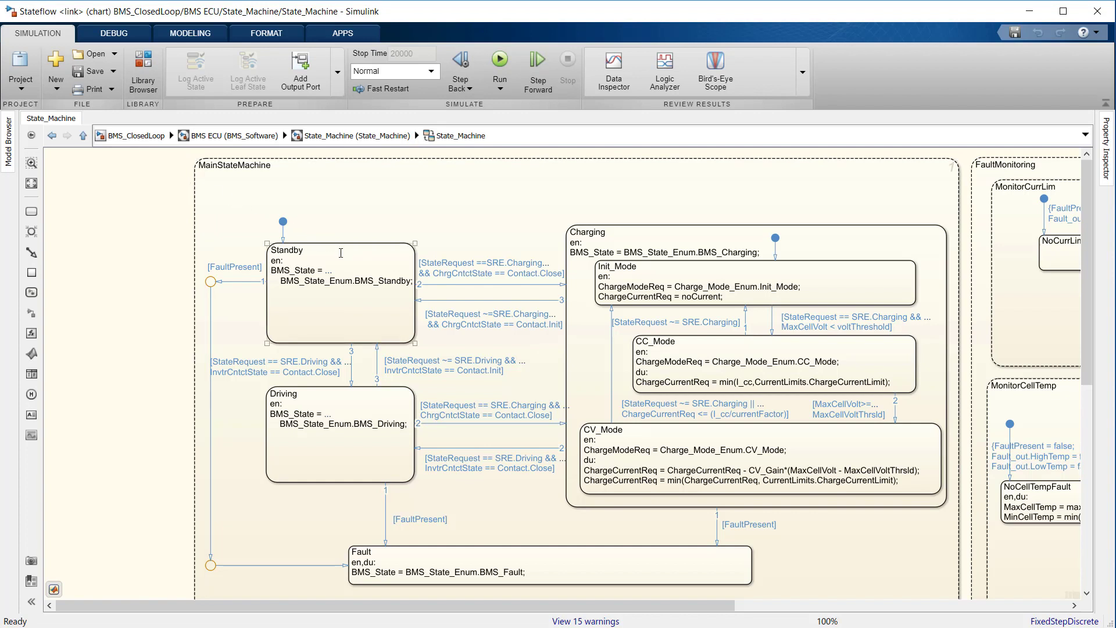
- Select Standby, Driving, Charging, Fault, CC_Mode and CV_Mode in turn, then zoom out to 80%
left_click(328, 299)
left_click(339, 447)
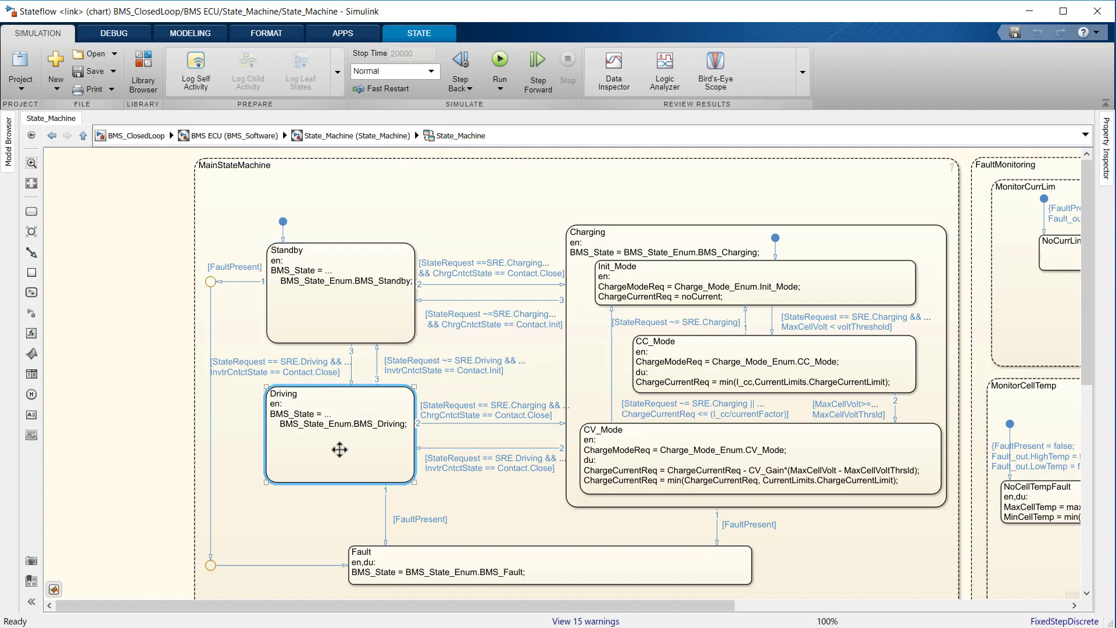
left_click(587, 342)
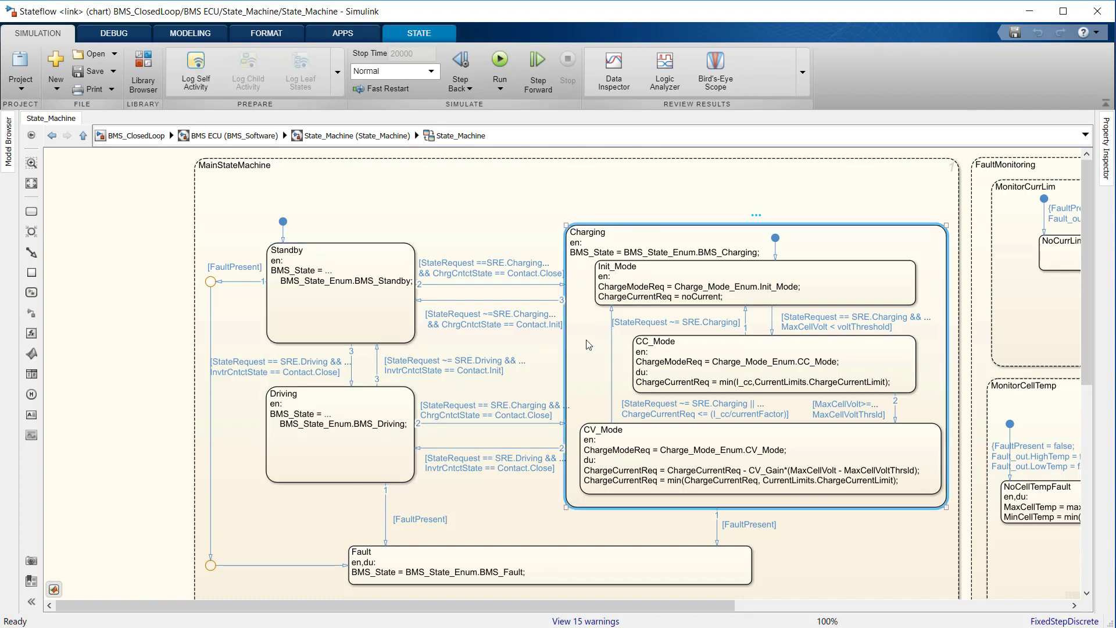
left_click(544, 566)
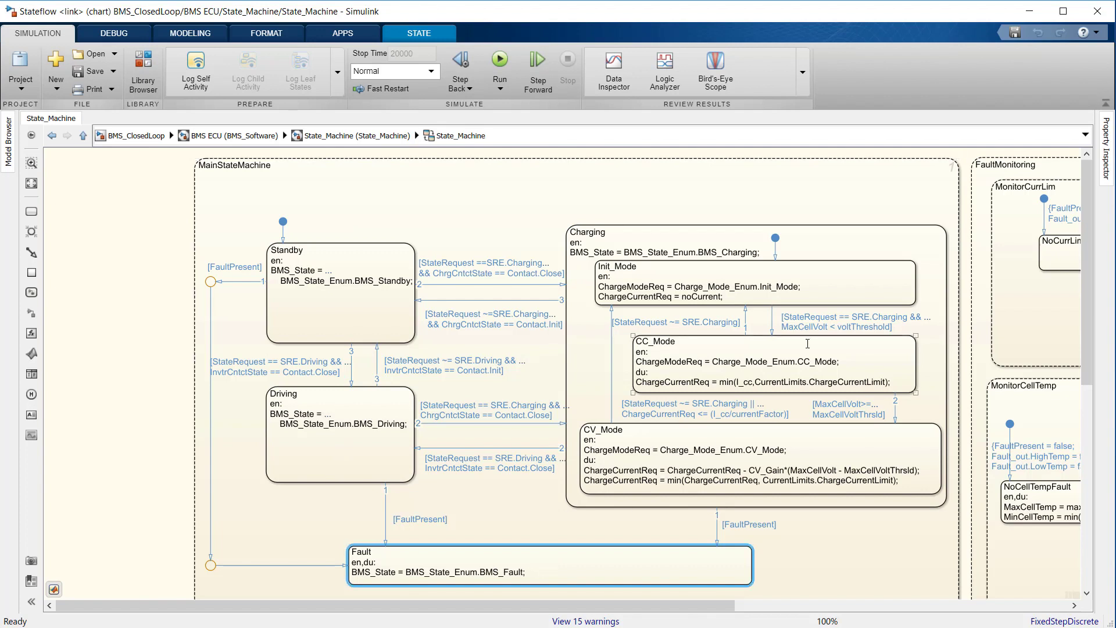
left_click(866, 361)
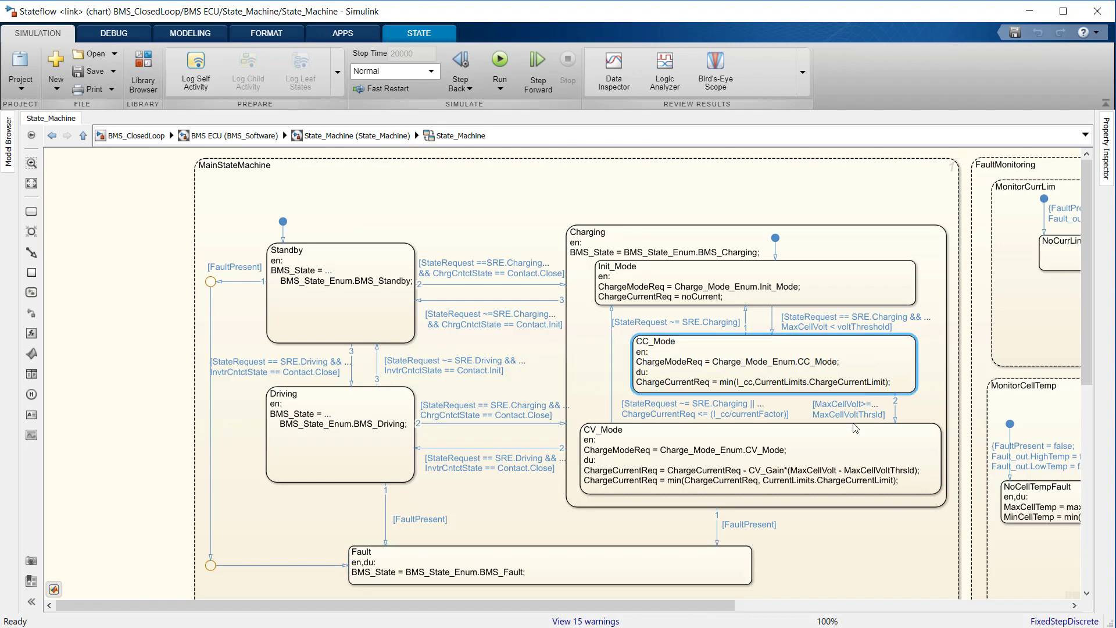
left_click(846, 443)
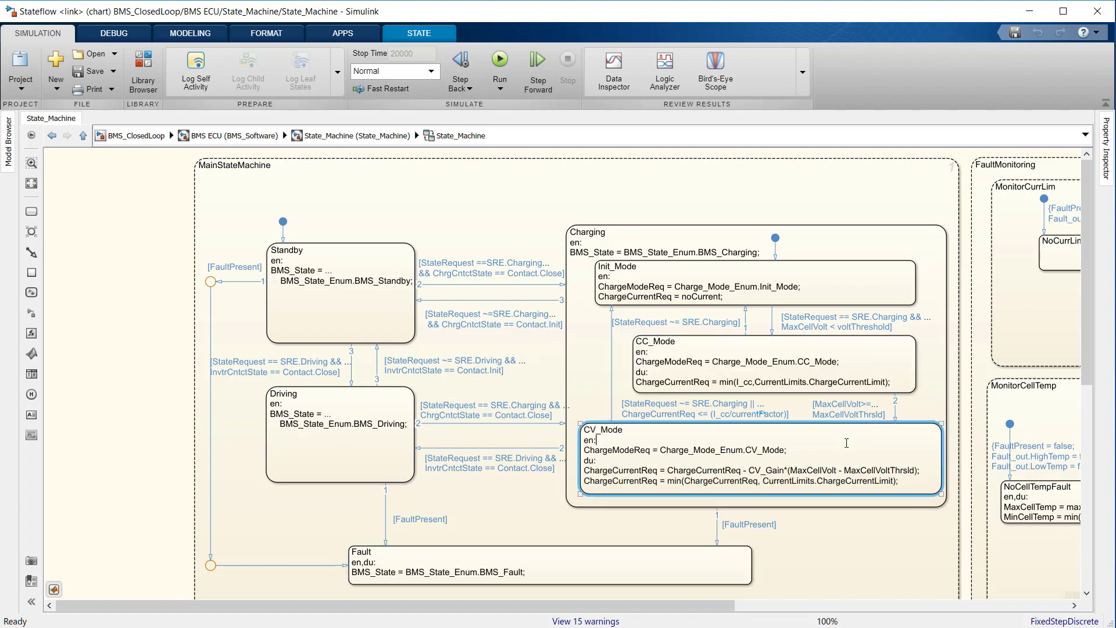
scroll(846, 443, "down", 1)
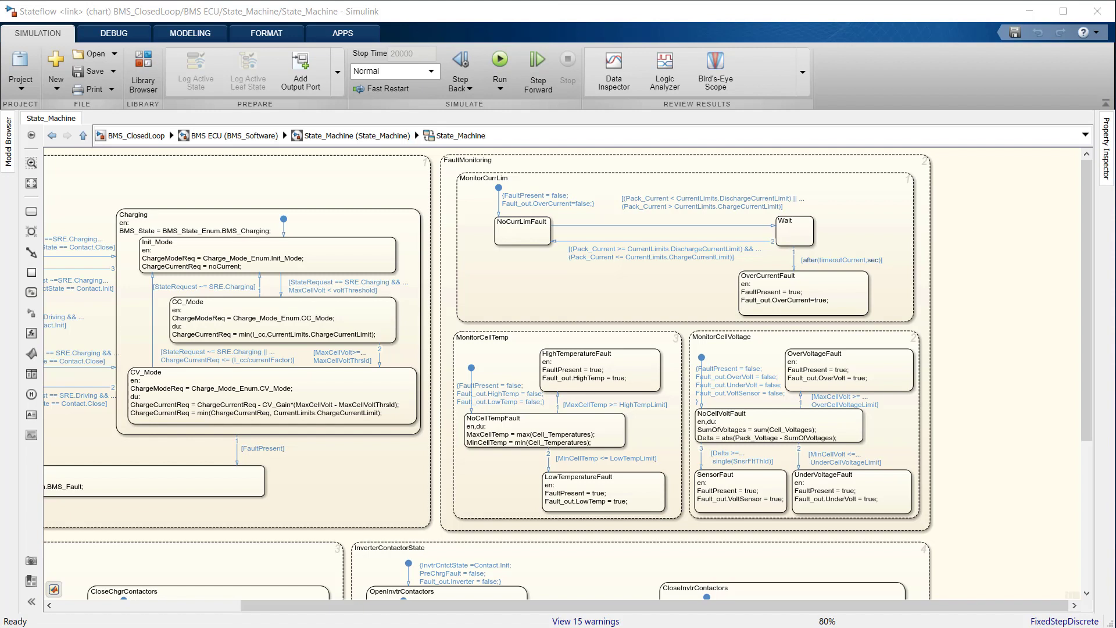
- Select MonitorCurrLim, MonitorCellVoltage and MonitorCellTemp in turn, then clear the selection
left_click(600, 283)
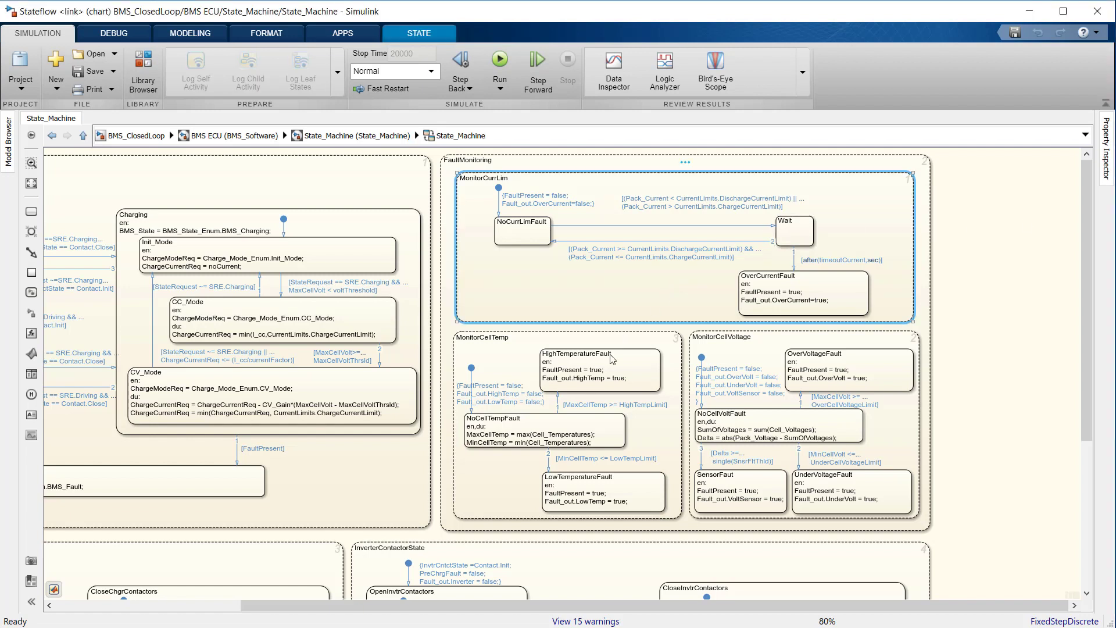
left_click(753, 365)
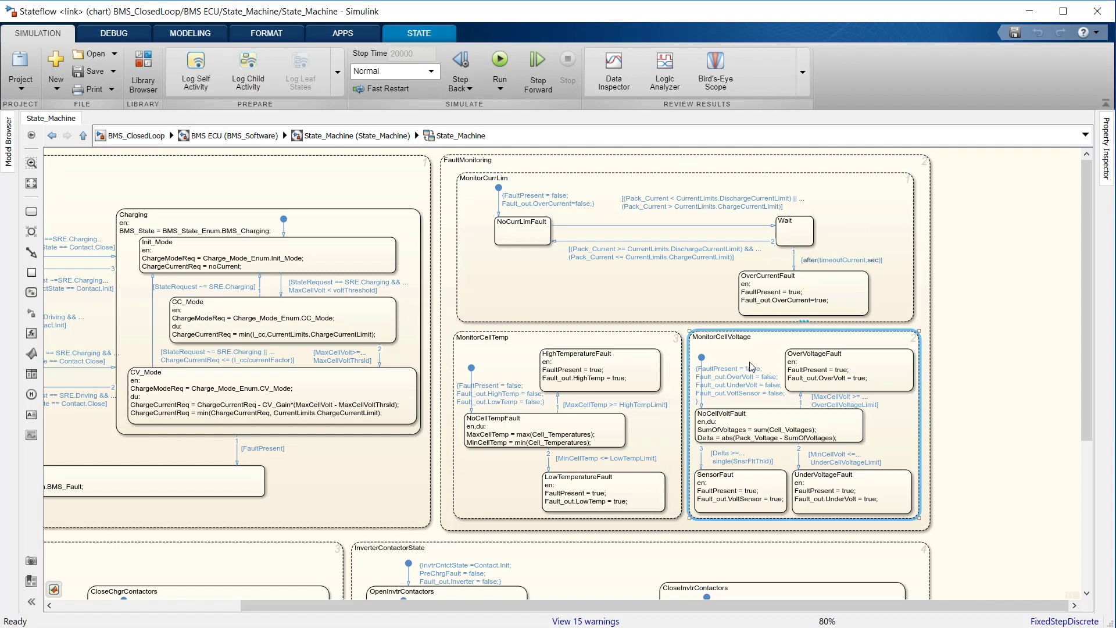
left_click(657, 432)
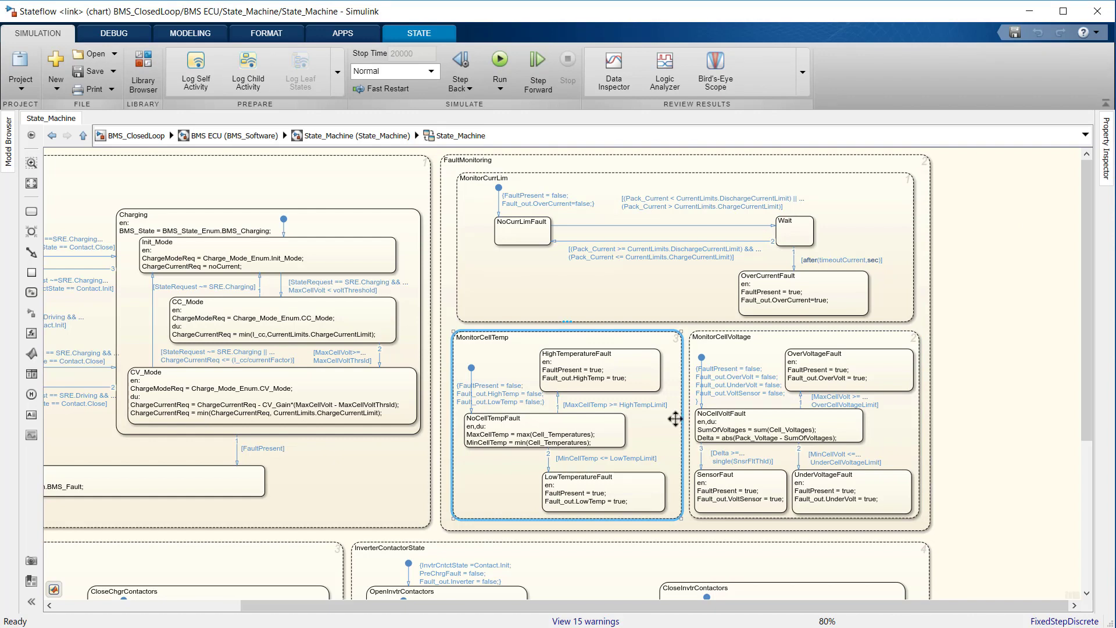
left_click(1040, 395)
- Fit the chart, then zoom and pan to the ChargerContactorState sub-chart's contactor states at 100%
key("space")
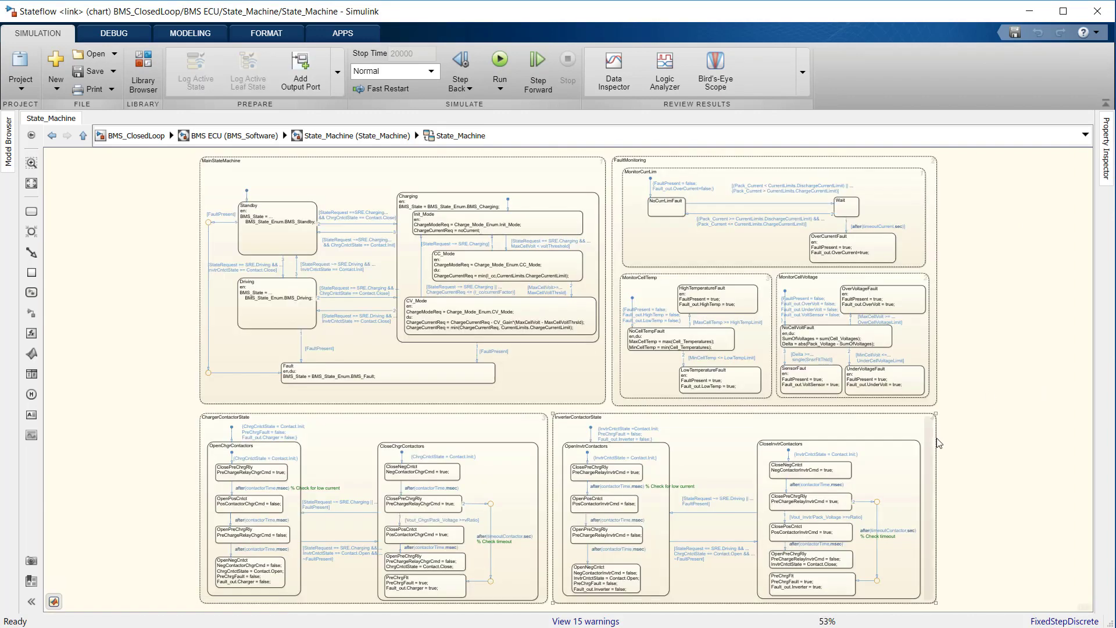
scroll(509, 577, "up", 3)
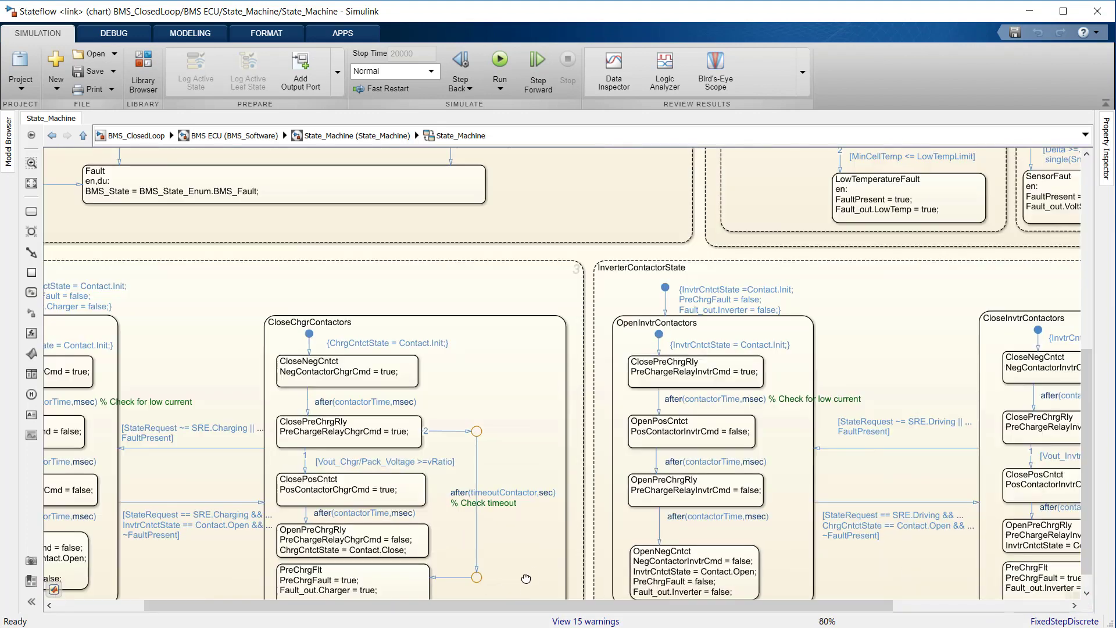
left_click_drag(526, 578, 731, 504)
scroll(731, 504, "down", 1)
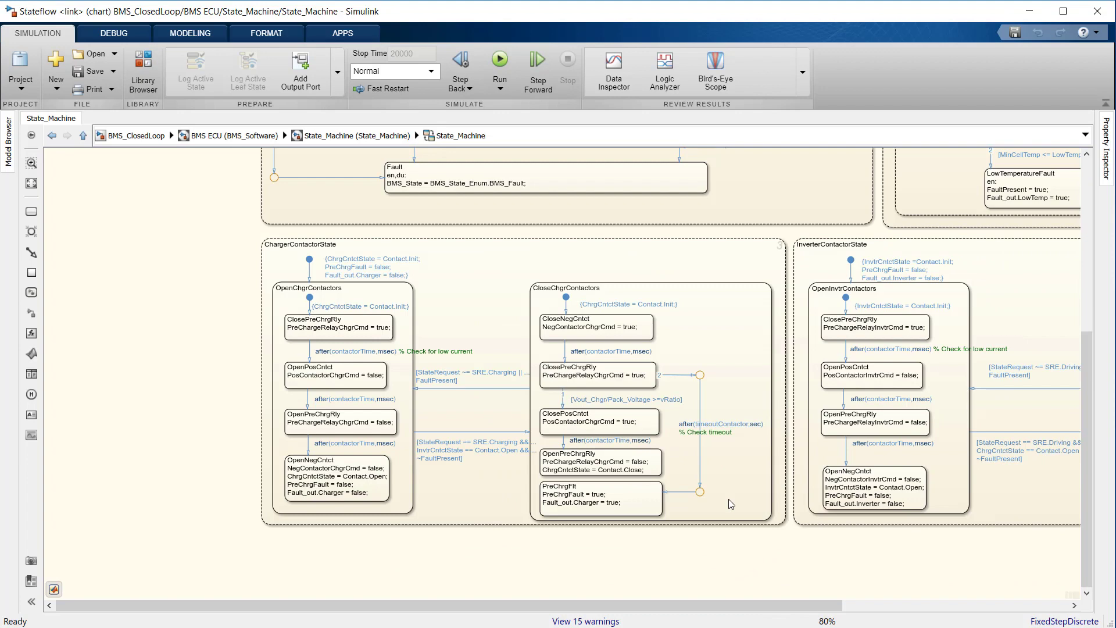
scroll(730, 503, "up", 1)
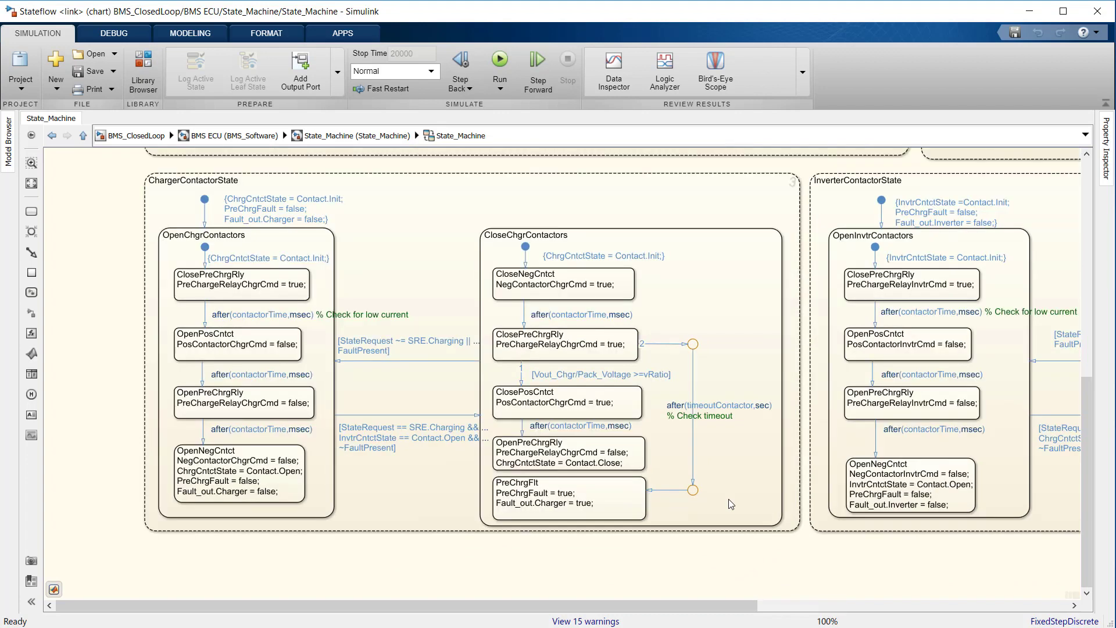